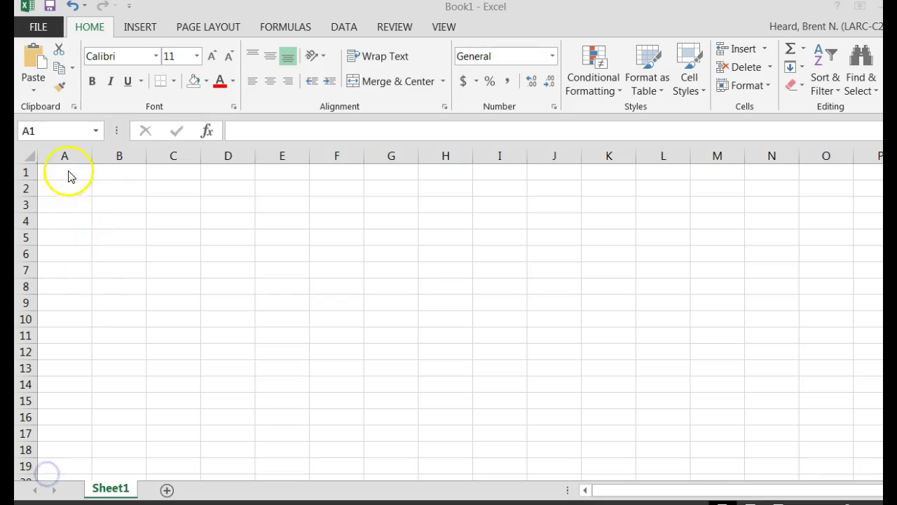
# Enter the heading Data in cell A1
pyautogui.click(70, 172)
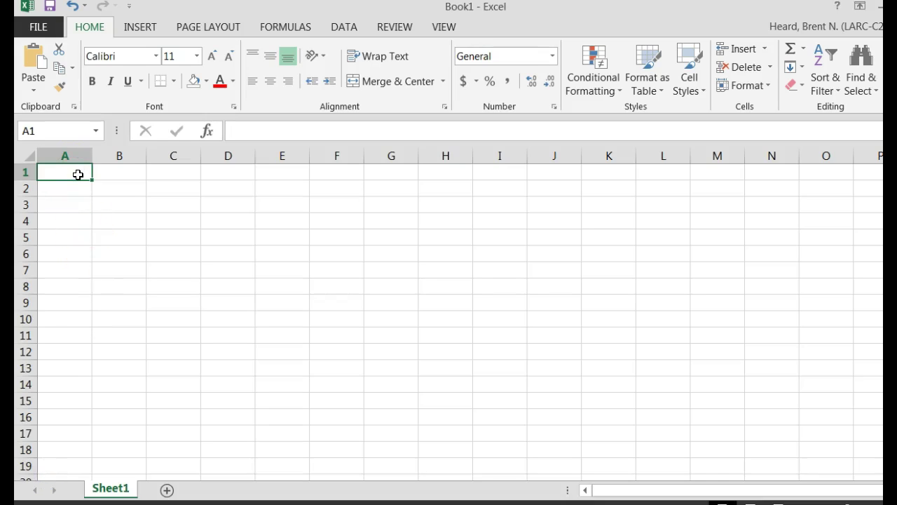
pyautogui.write('Data')
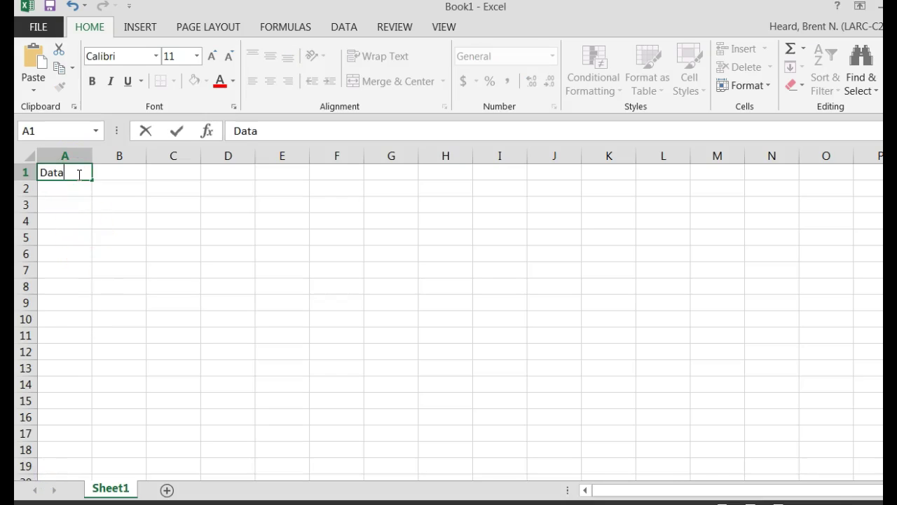
pyautogui.press('Return')
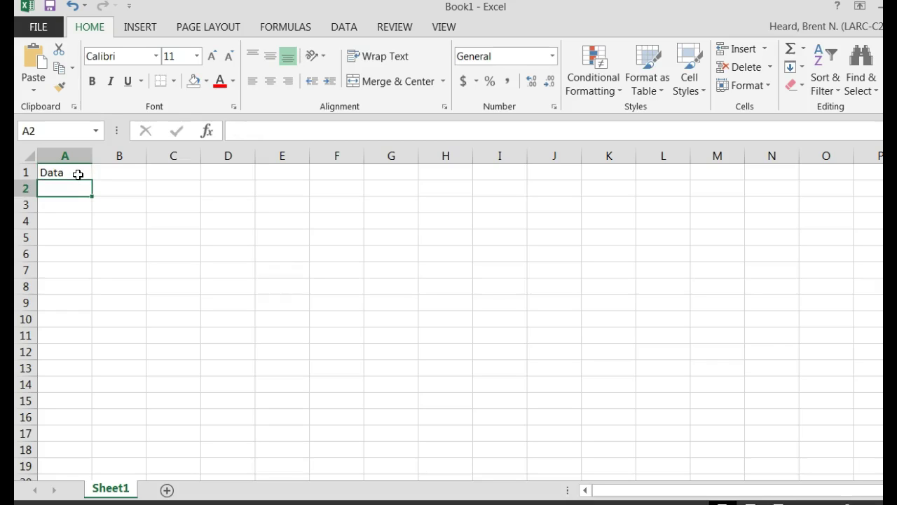
# Enter the values 9, -3, 5, -5, 7 and 6 in A2:A7
pyautogui.write('9')
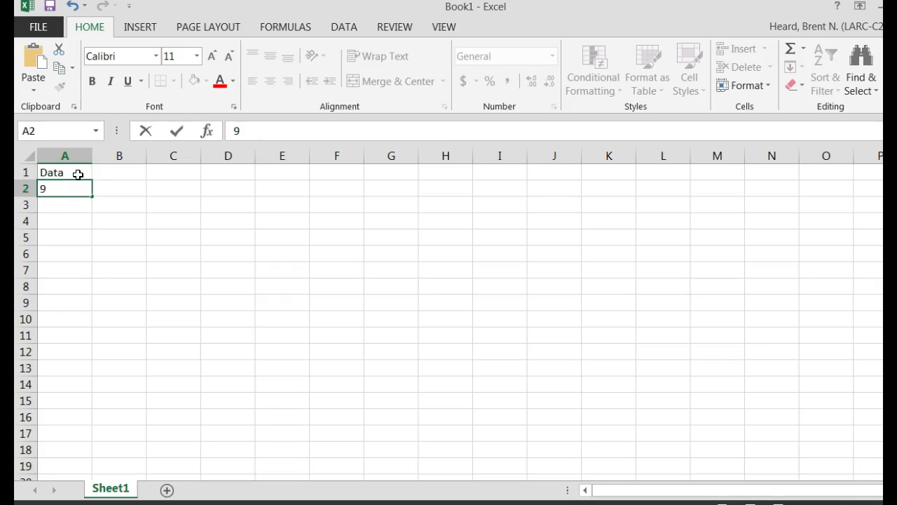
pyautogui.press('Return')
pyautogui.write('-3')
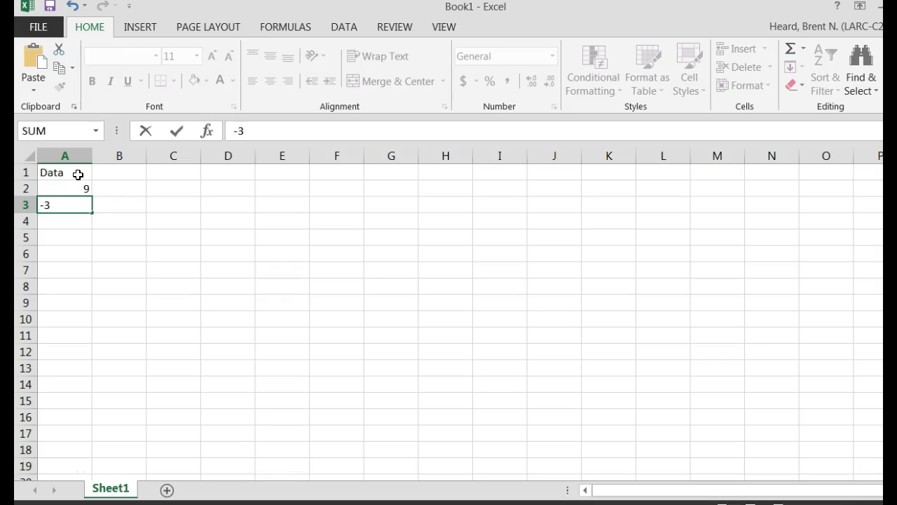
pyautogui.press('Return')
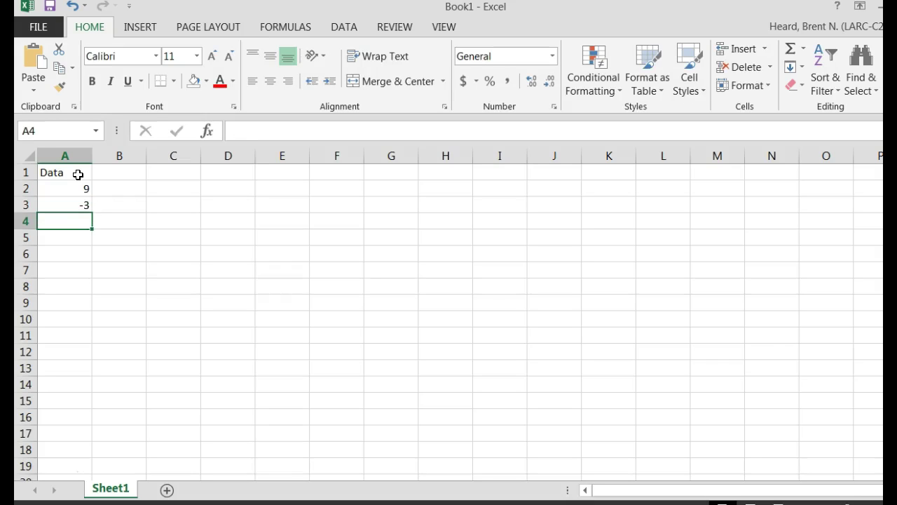
pyautogui.write('5')
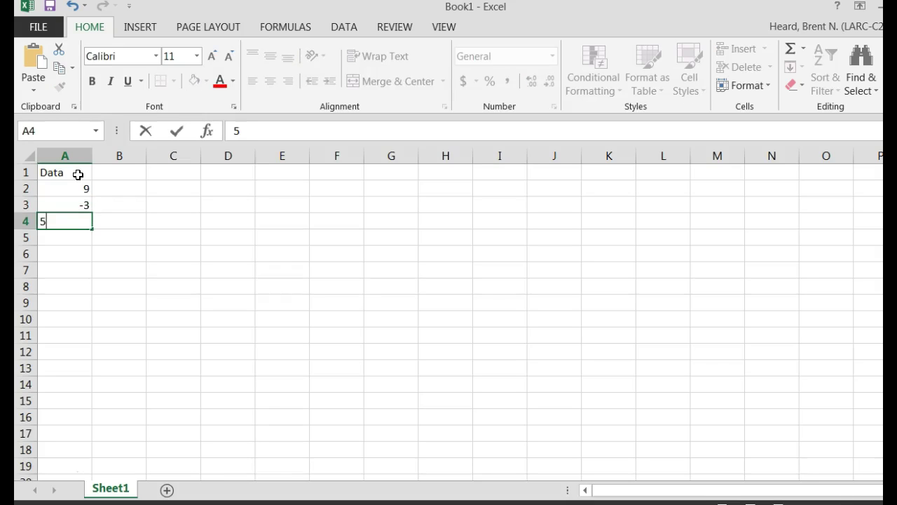
pyautogui.press('Return')
pyautogui.write('-5')
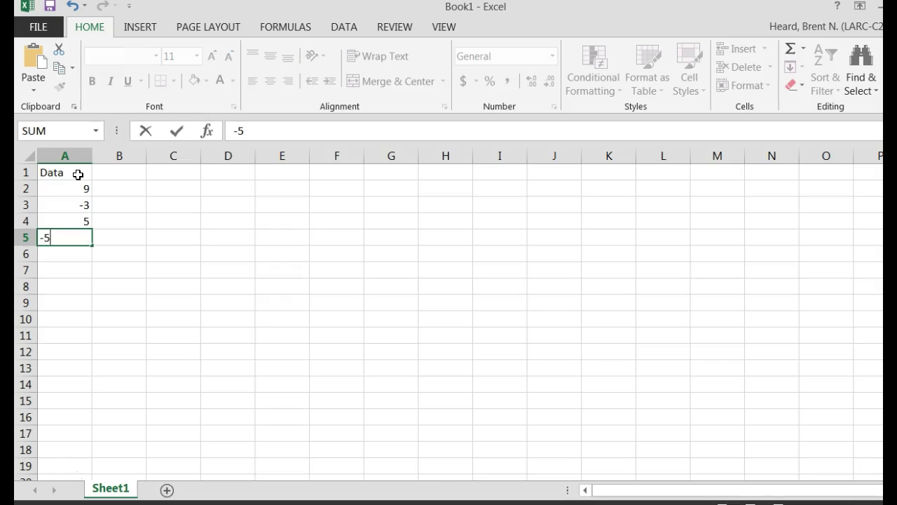
pyautogui.press('Return')
pyautogui.write('7')
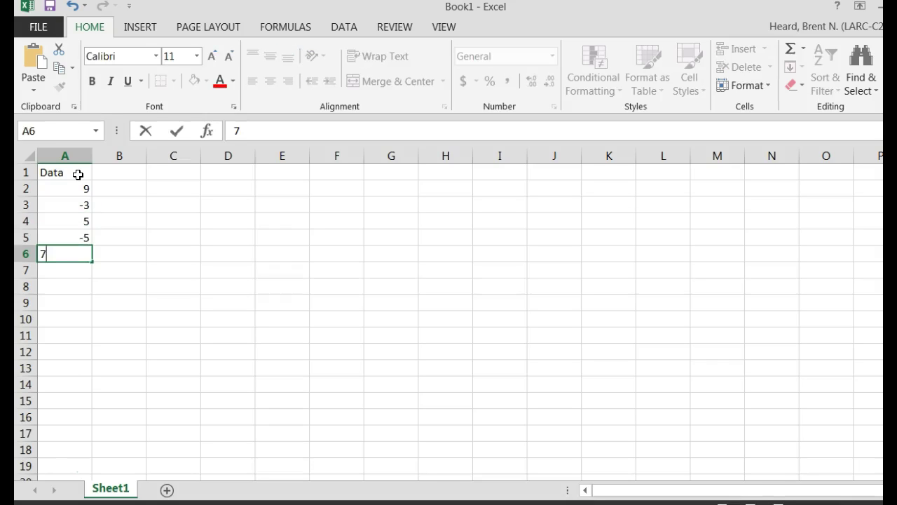
pyautogui.press('Return')
pyautogui.write('6')
pyautogui.press('Return')
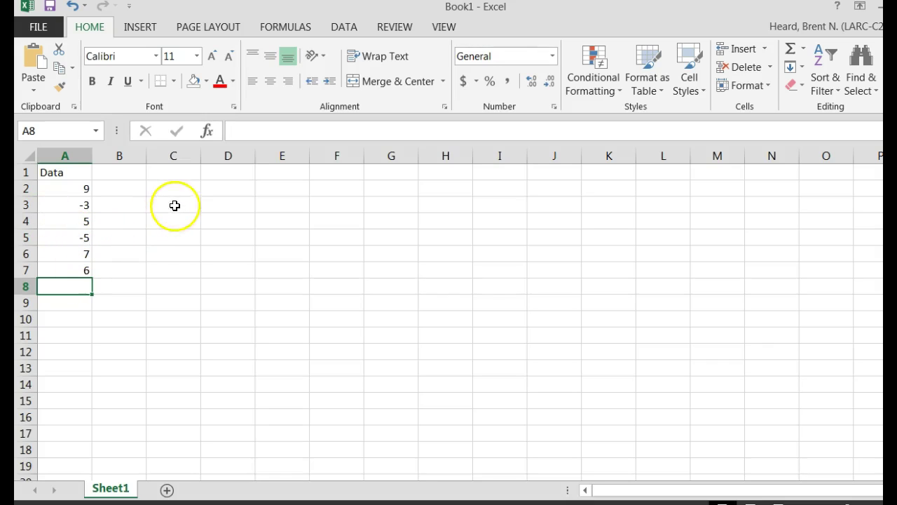
# Set the font size of cells A1:E10 to 18 point
pyautogui.click(84, 175)
pyautogui.moveTo(84, 175); pyautogui.dragTo(284, 315)
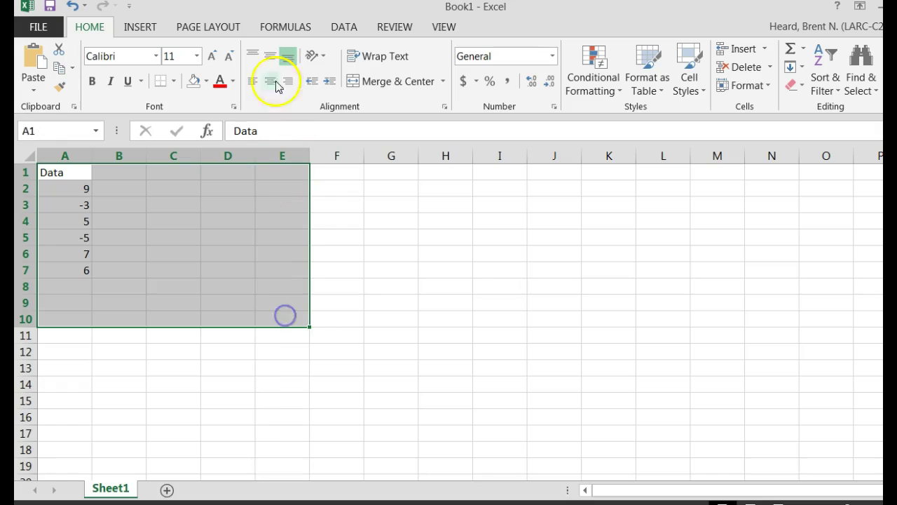
pyautogui.click(197, 56)
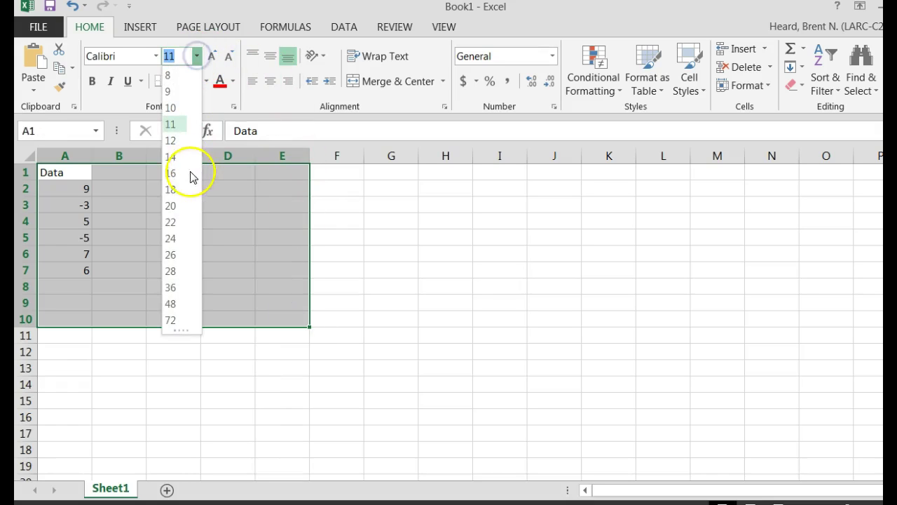
pyautogui.click(182, 195)
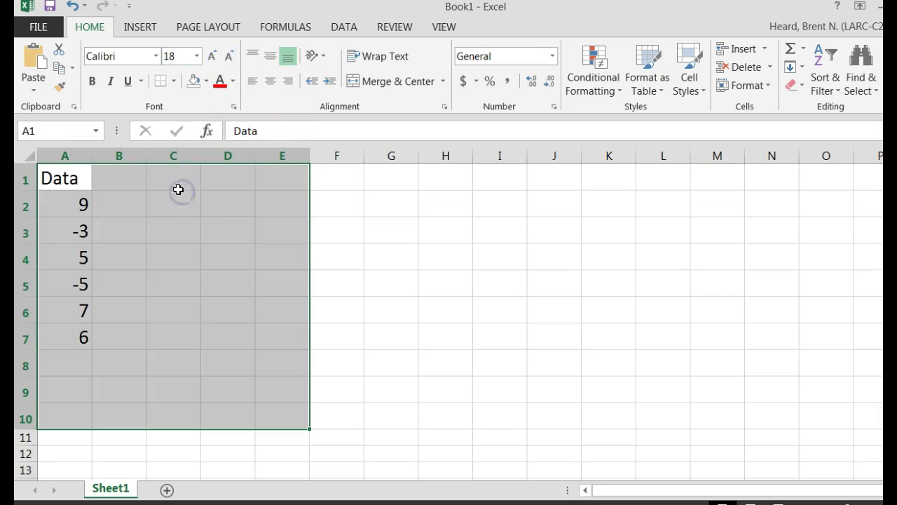
# Add the labels Range, Population Variance and Population Standard Deviation in column C
pyautogui.click(182, 212)
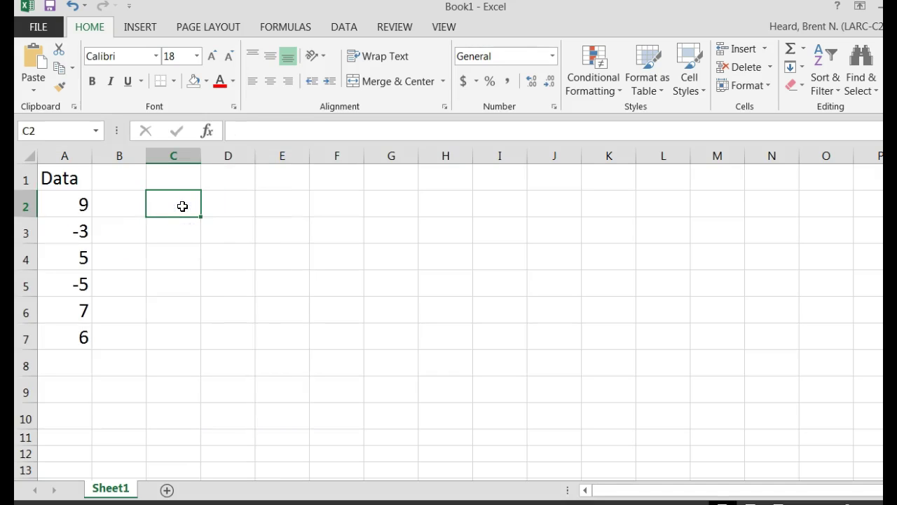
pyautogui.write('Range')
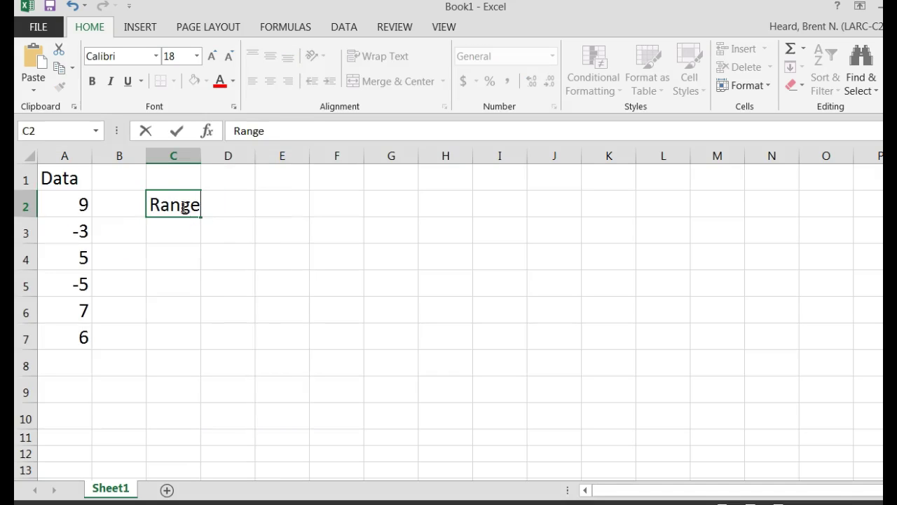
pyautogui.press('Return')
pyautogui.press('Return')
pyautogui.write('P')
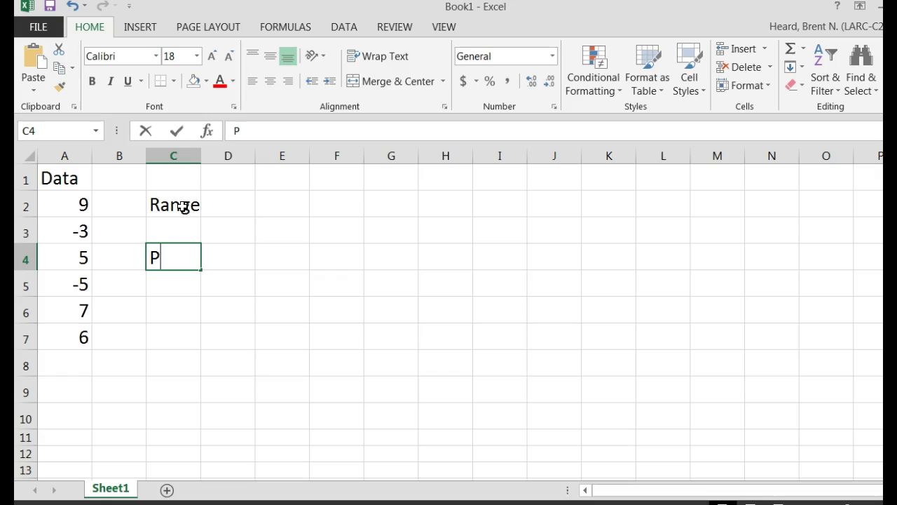
pyautogui.write('opulati')
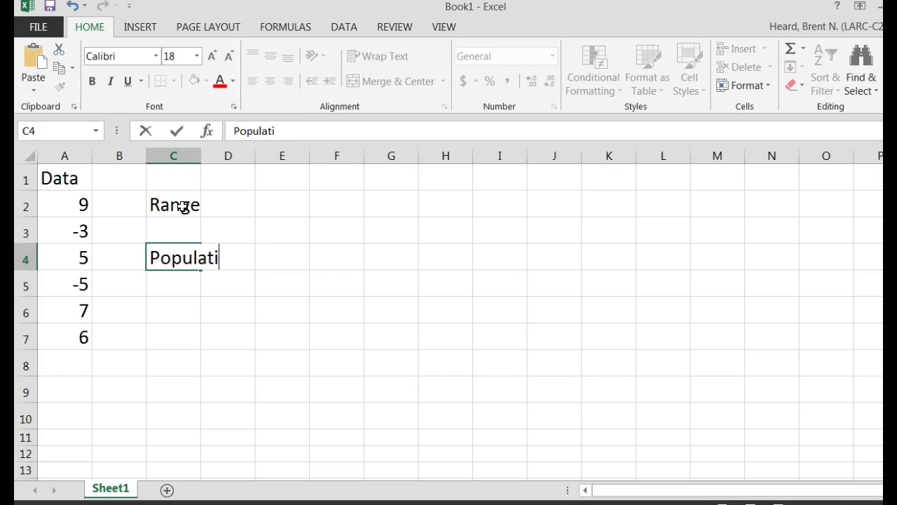
pyautogui.write('on Variance')
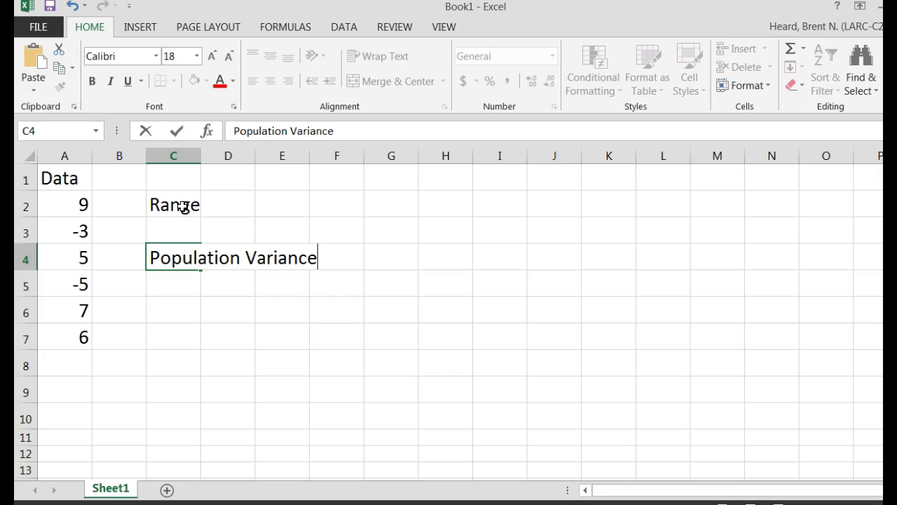
pyautogui.press('Return')
pyautogui.press('Return')
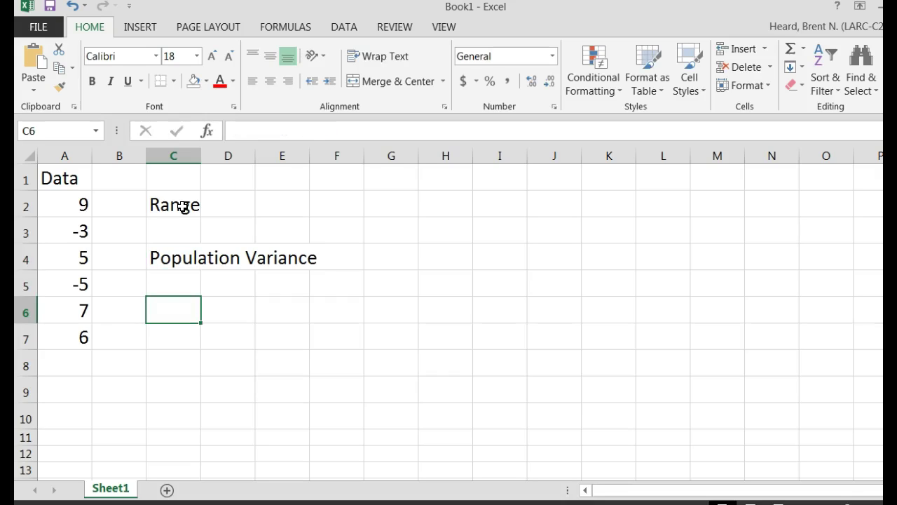
pyautogui.write('Population St')
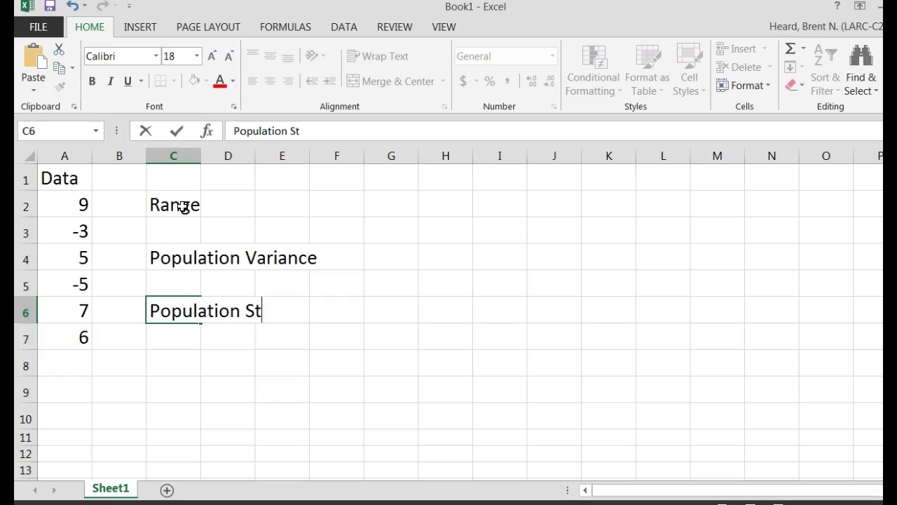
pyautogui.write('andard')
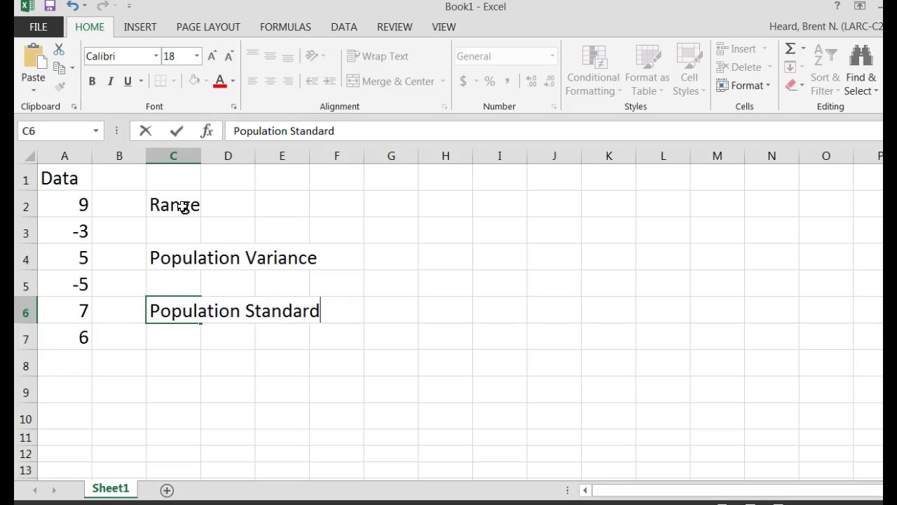
pyautogui.write(' Deviatio')
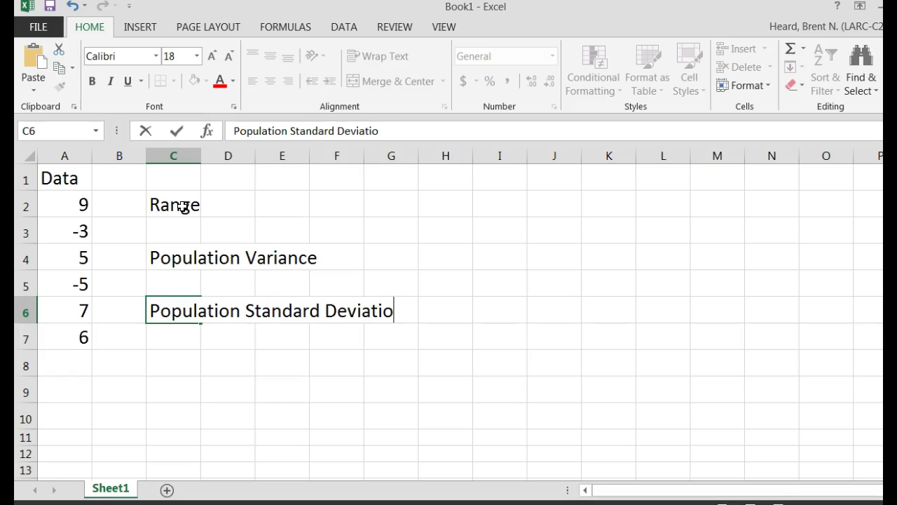
pyautogui.write('n')
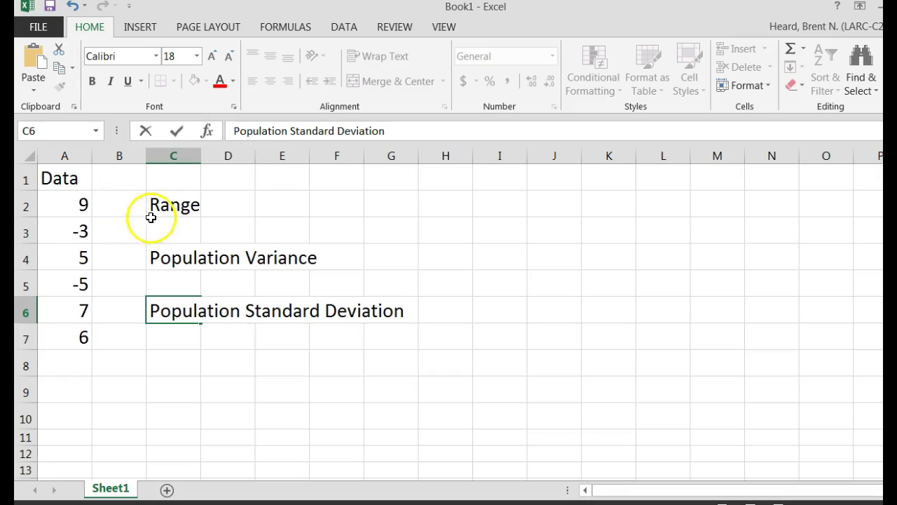
pyautogui.click(174, 226)
# Extend the C2 label to read 'Range (Maximum - Minimum)'
pyautogui.click(186, 204)
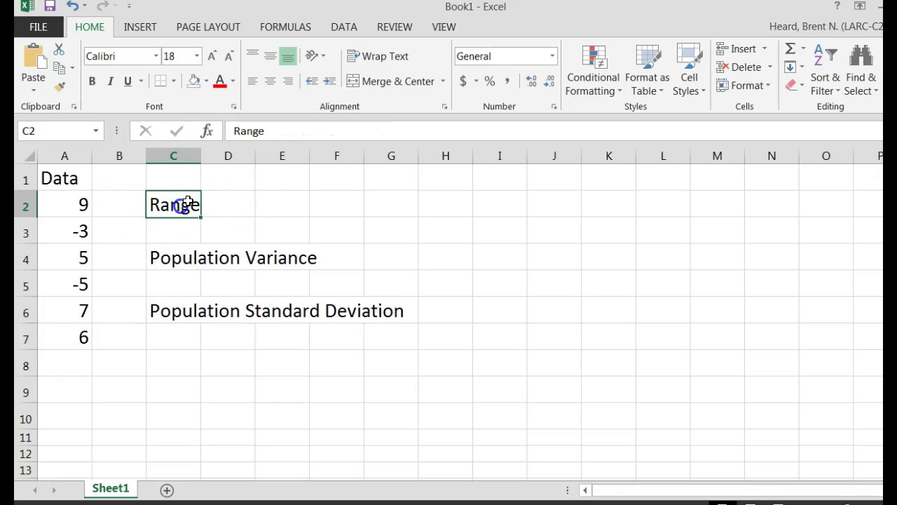
pyautogui.click(284, 130)
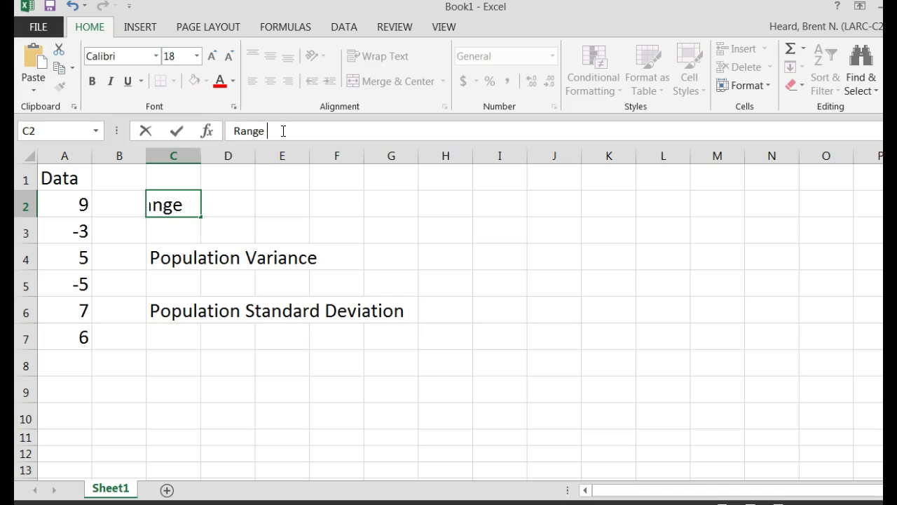
pyautogui.write('(Maxi')
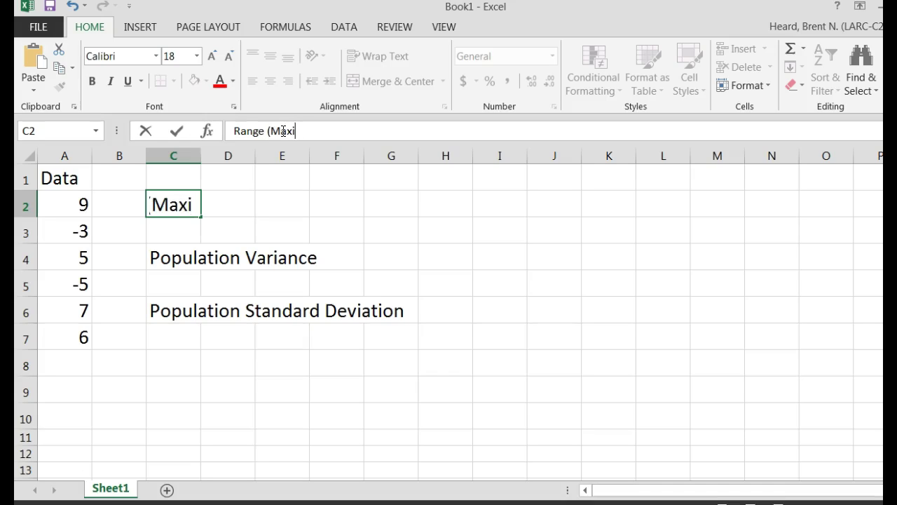
pyautogui.write('mu')
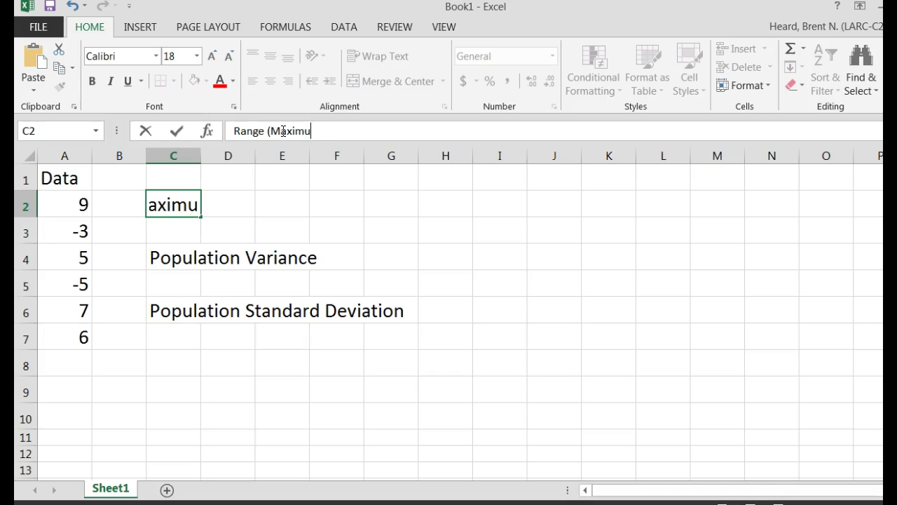
pyautogui.write('m - M')
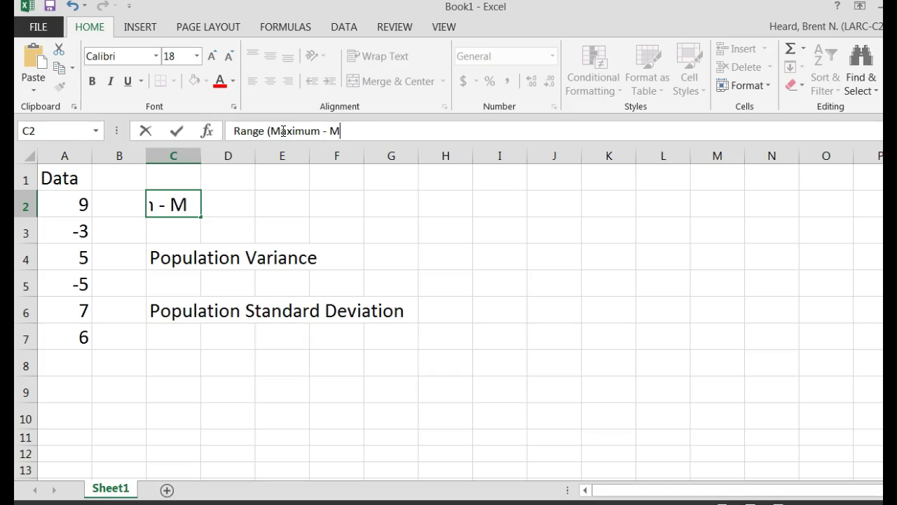
pyautogui.write('inimum)')
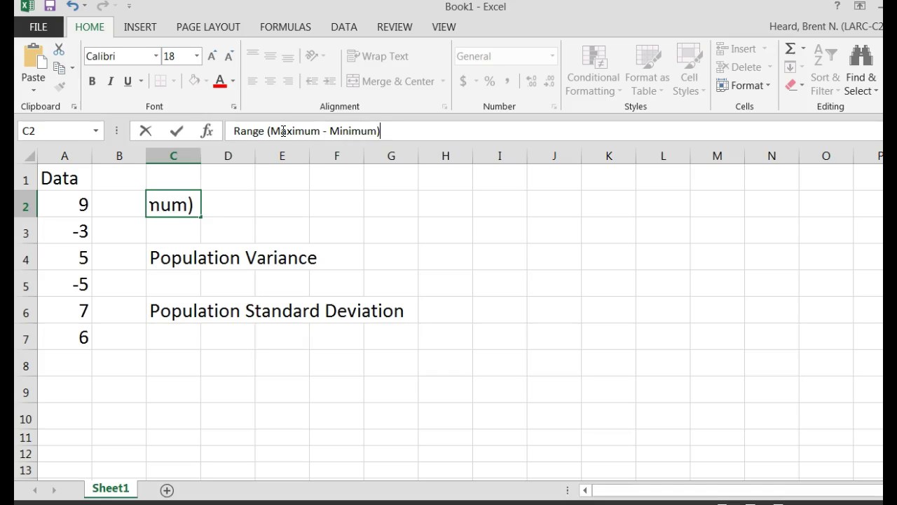
pyautogui.press('Return')
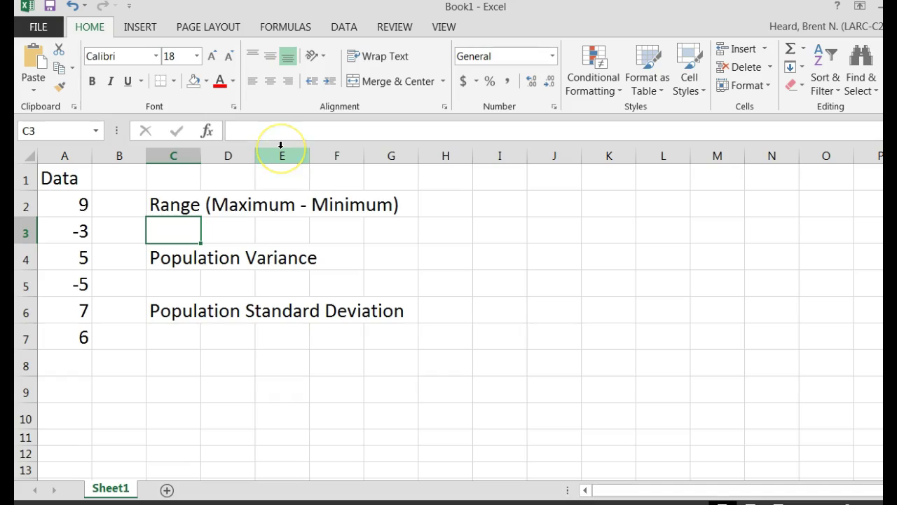
# Enter =MAX(A2:A7)-MIN(A2:A7) in C3, giving a range of 14
pyautogui.write('=')
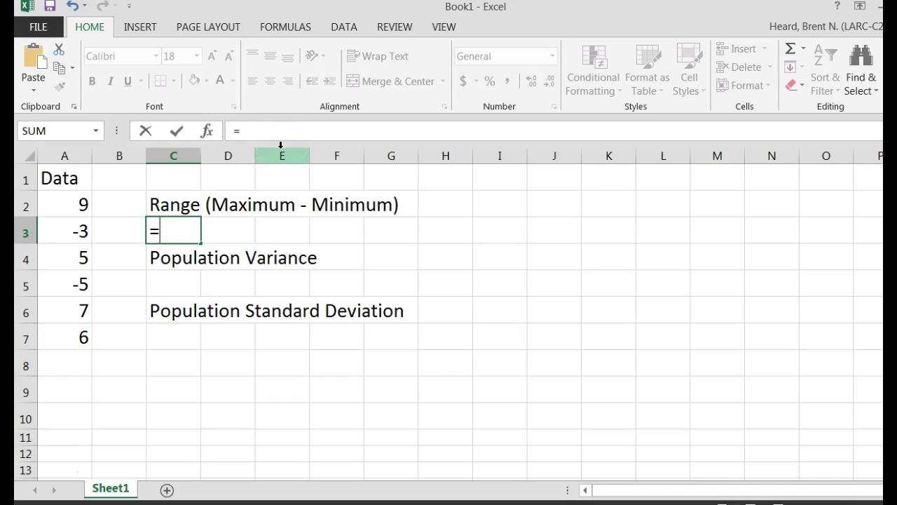
pyautogui.write('max')
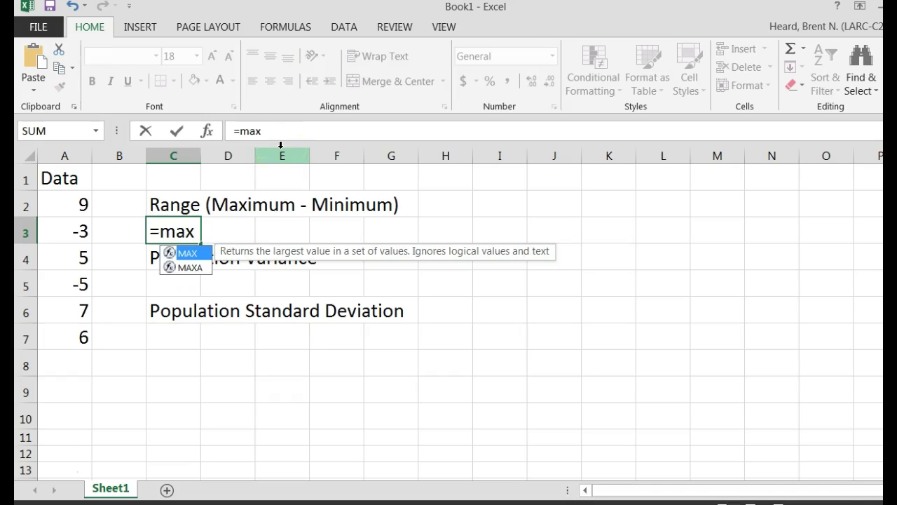
pyautogui.write('(')
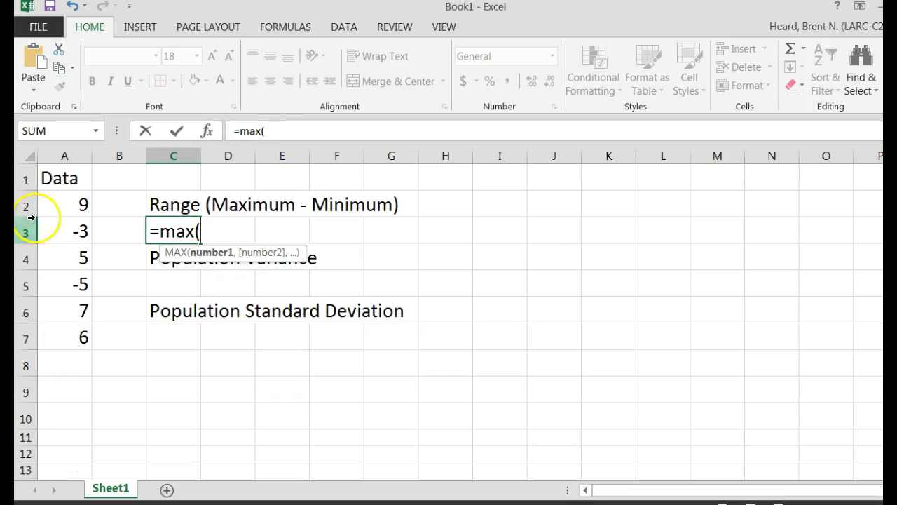
pyautogui.moveTo(66, 204); pyautogui.dragTo(80, 343)
pyautogui.write(')-')
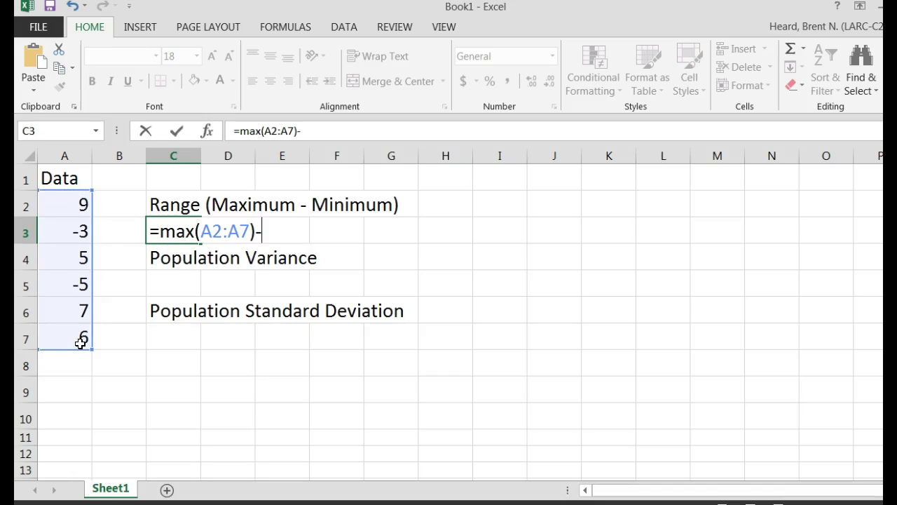
pyautogui.write('min')
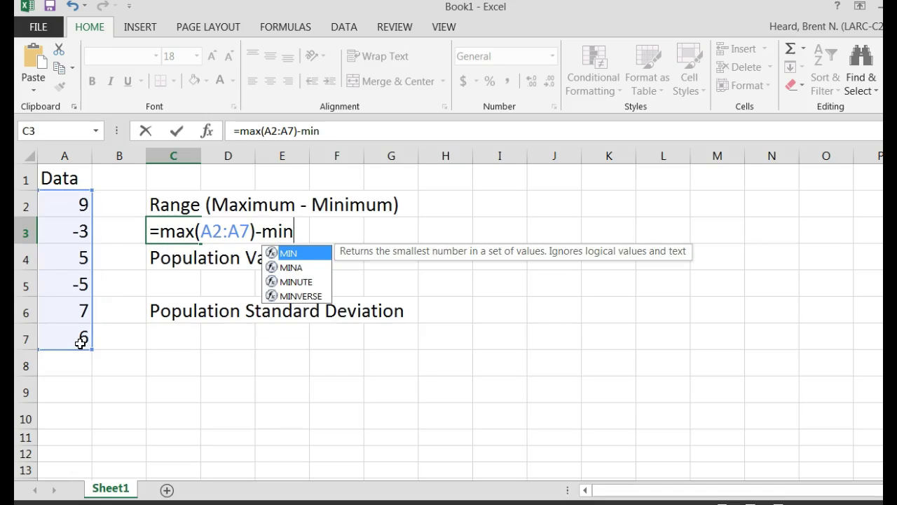
pyautogui.write('(')
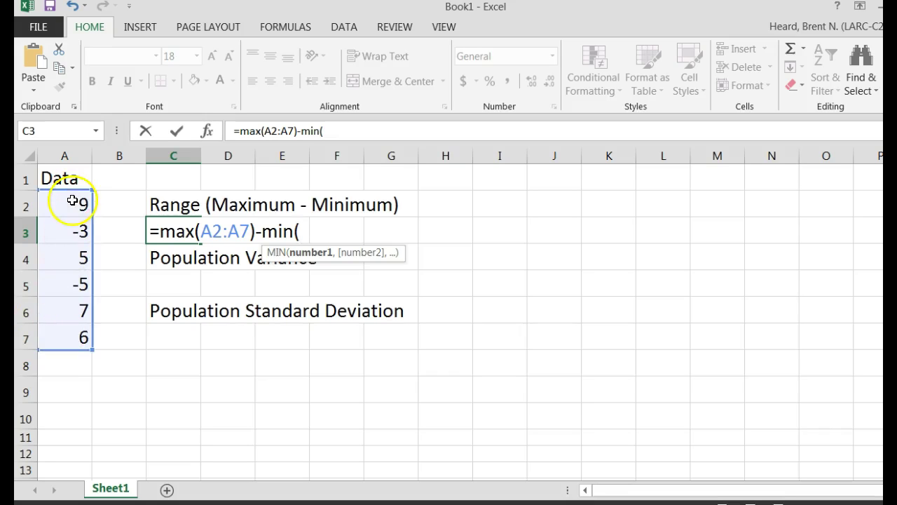
pyautogui.moveTo(60, 204); pyautogui.dragTo(73, 338)
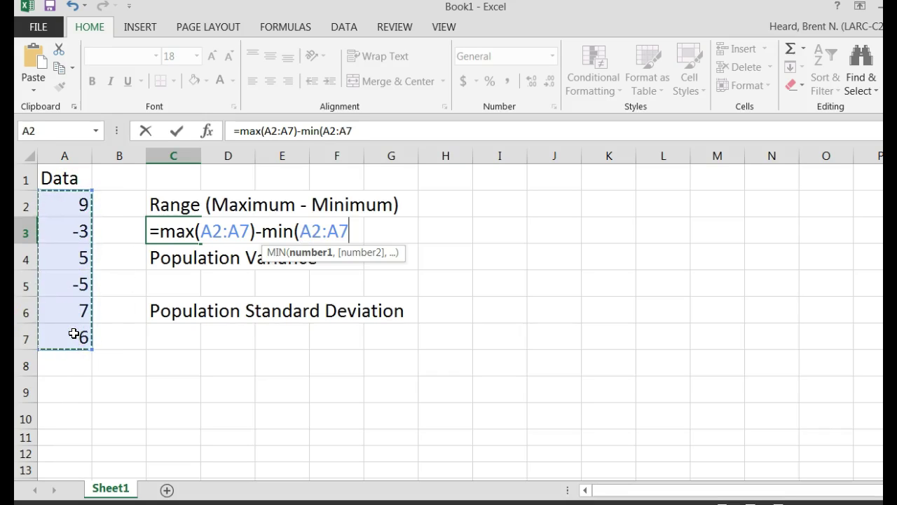
pyautogui.write(')')
pyautogui.hotkey('ctrl', 'Return')
pyautogui.press('Return')
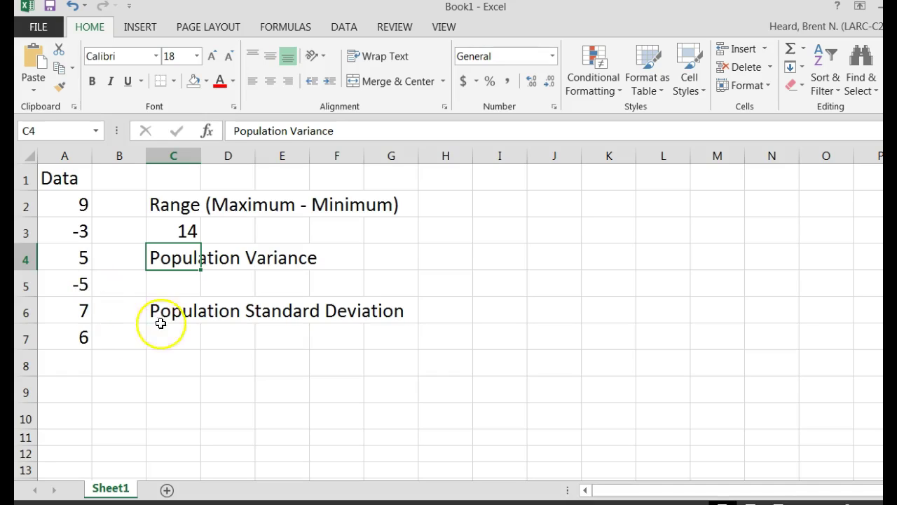
# Enter =VAR.P(A2:A7) in C5, showing the population variance 27.5
pyautogui.click(187, 283)
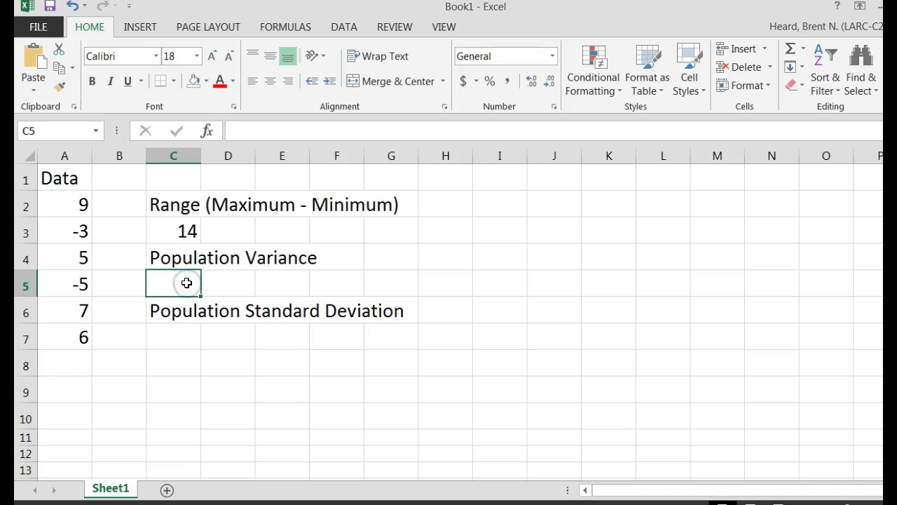
pyautogui.write('=')
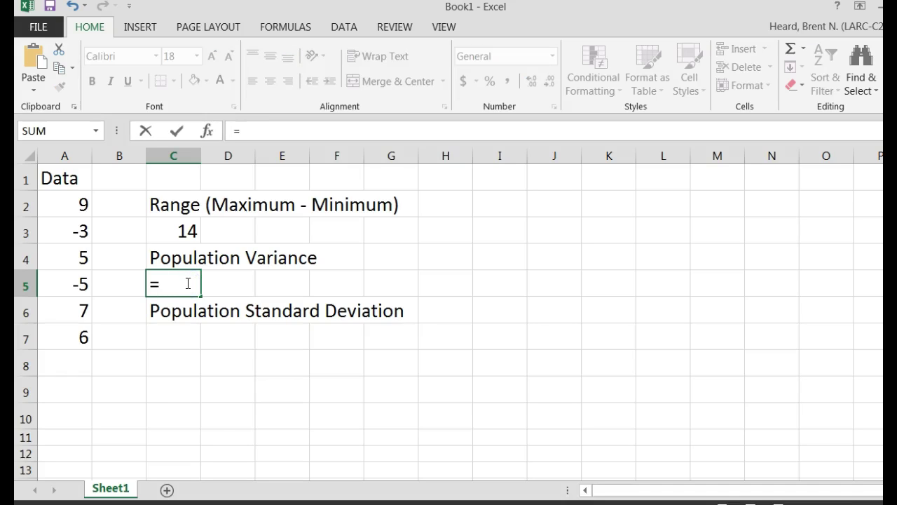
pyautogui.write('var')
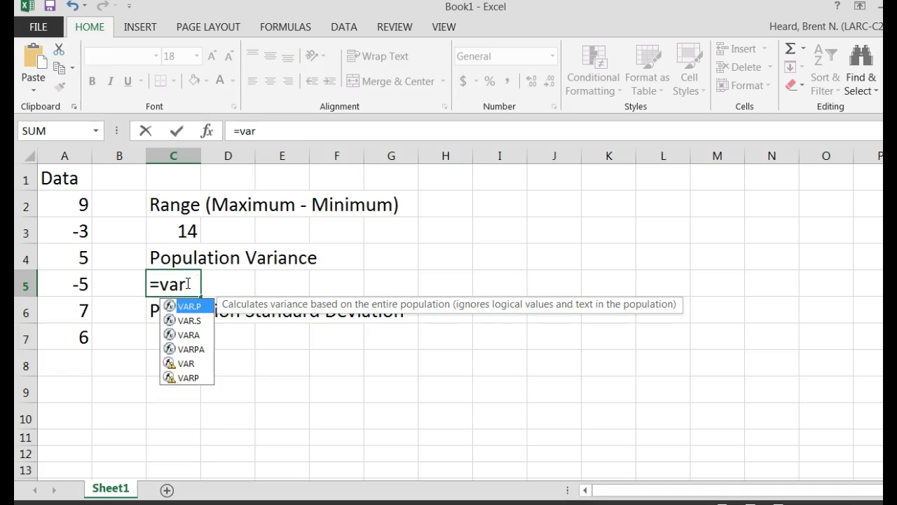
pyautogui.click(189, 284)
pyautogui.click(190, 306)
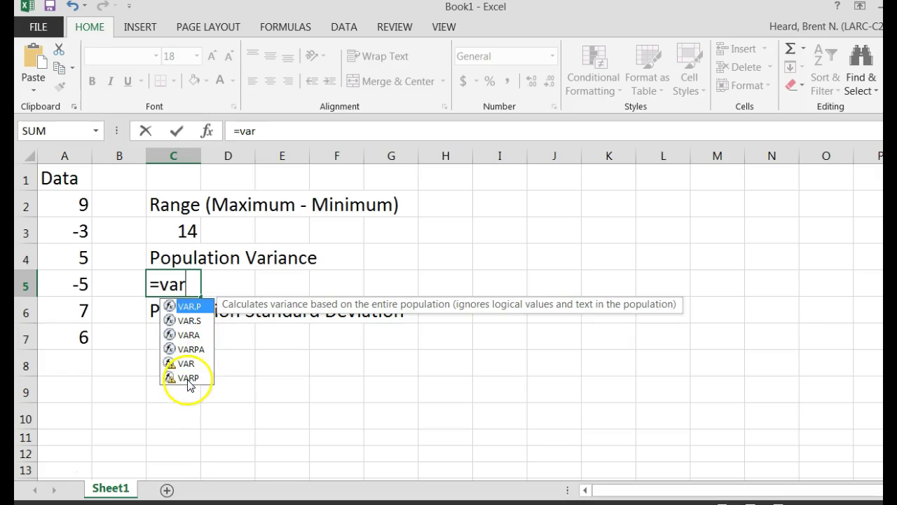
pyautogui.doubleClick(188, 307)
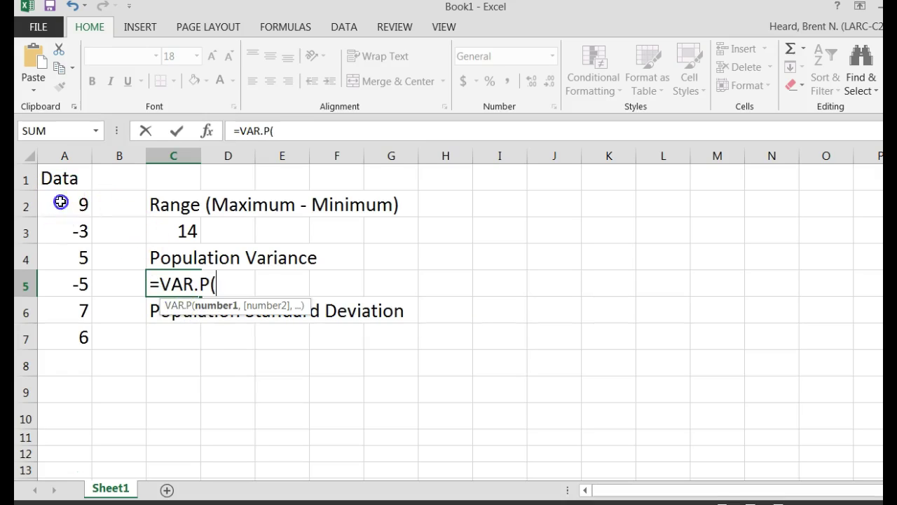
pyautogui.moveTo(62, 203); pyautogui.dragTo(64, 327)
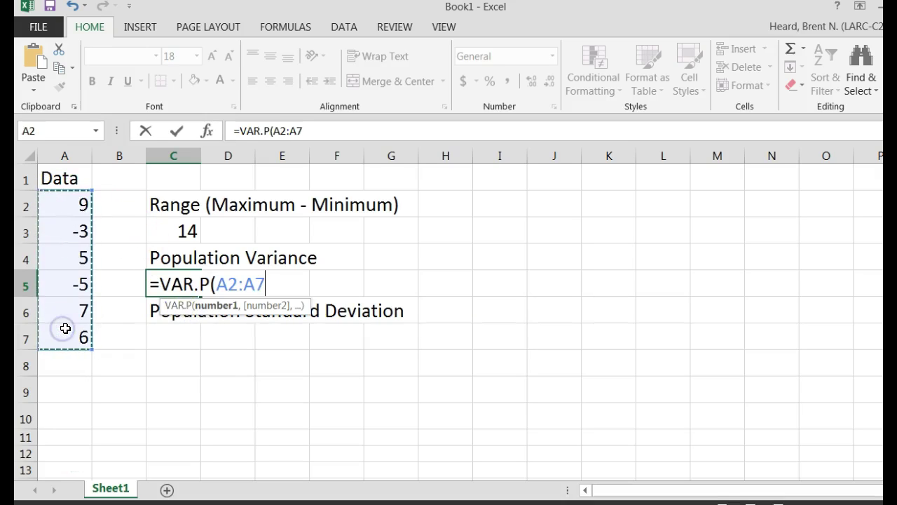
pyautogui.write(')')
pyautogui.press('Return')
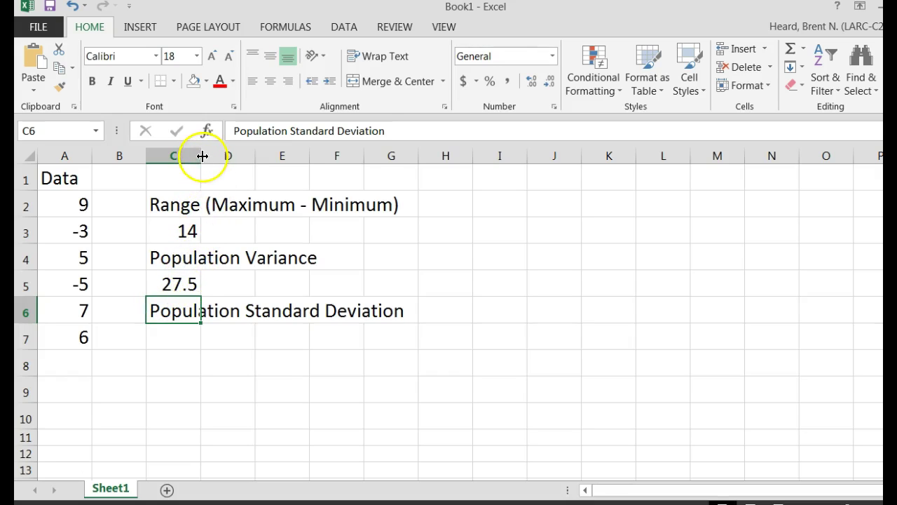
# Resize column C so the variance in C5 displays in full as 27.472222
pyautogui.moveTo(202, 156); pyautogui.dragTo(214, 156)
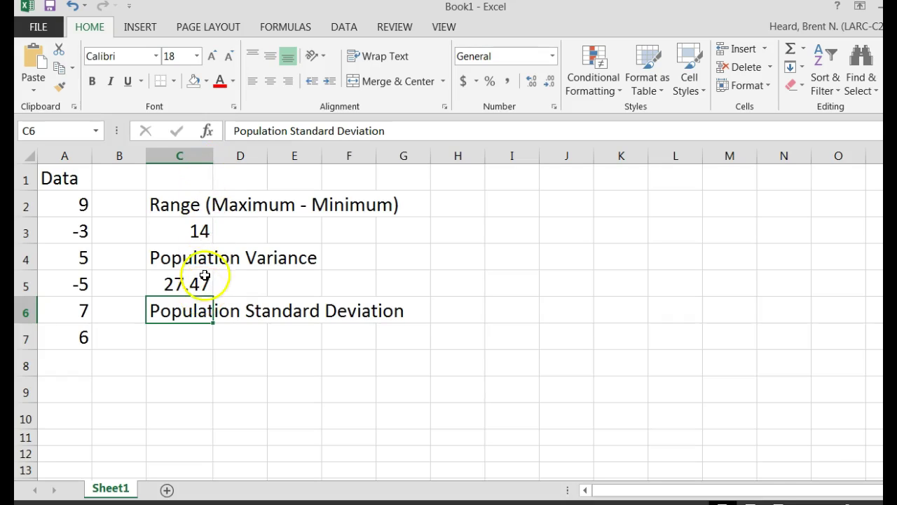
pyautogui.moveTo(213, 155); pyautogui.dragTo(248, 169)
pyautogui.click(200, 306)
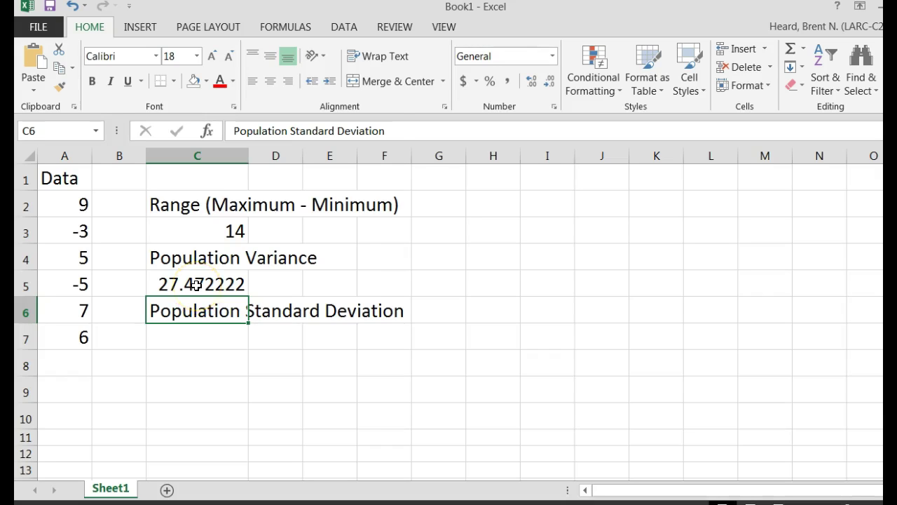
# Format C5 as Number with 3 decimal places, displaying 27.472
pyautogui.rightClick(197, 284)
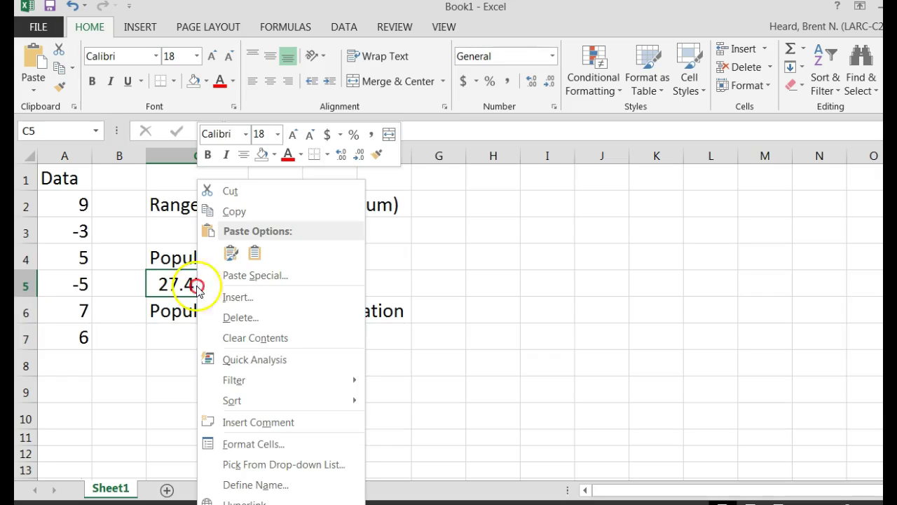
pyautogui.click(260, 446)
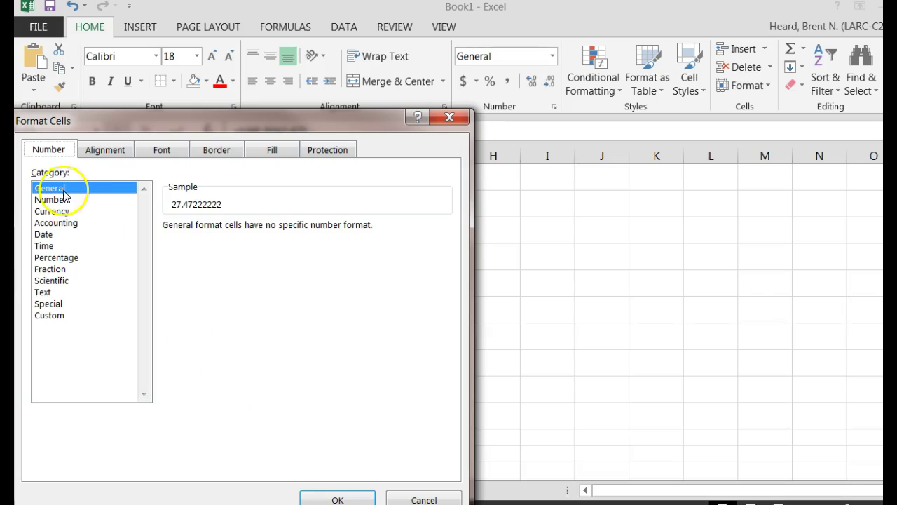
pyautogui.click(63, 198)
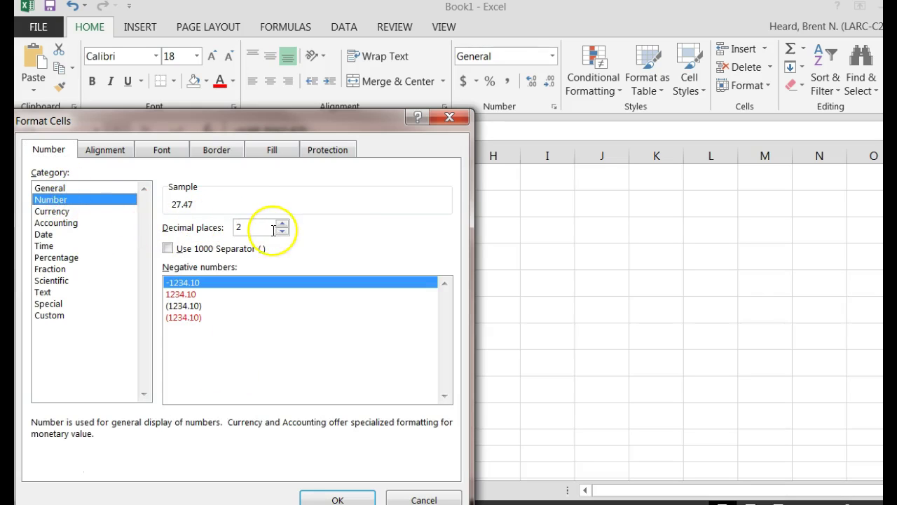
pyautogui.moveTo(274, 230); pyautogui.dragTo(231, 232)
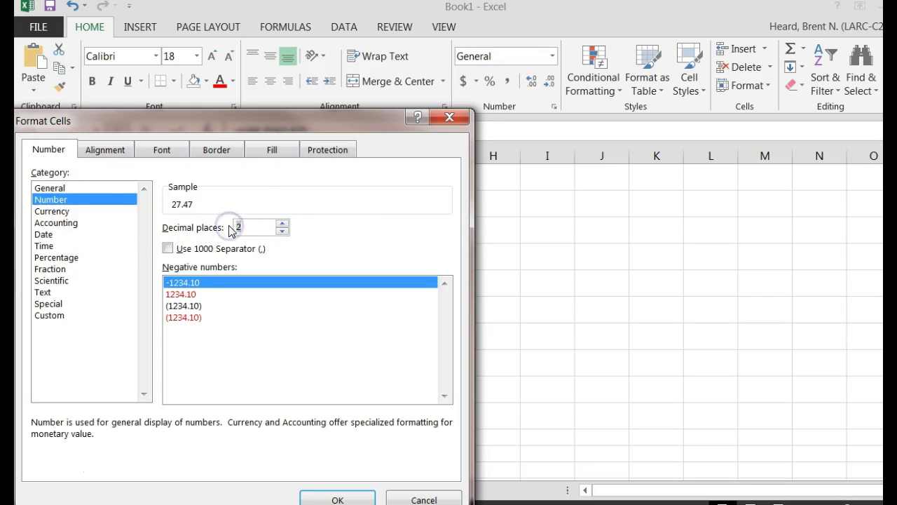
pyautogui.write('3')
pyautogui.press('Up')
pyautogui.press('Up')
pyautogui.press('Up')
pyautogui.click(331, 497)
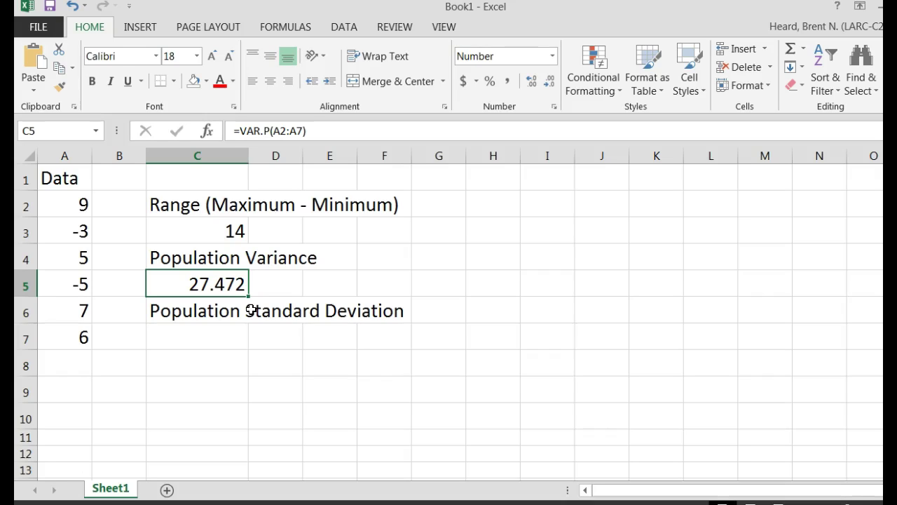
# Enter =STDEV.P(A2:A7) in C7, giving 5.2413951
pyautogui.click(230, 340)
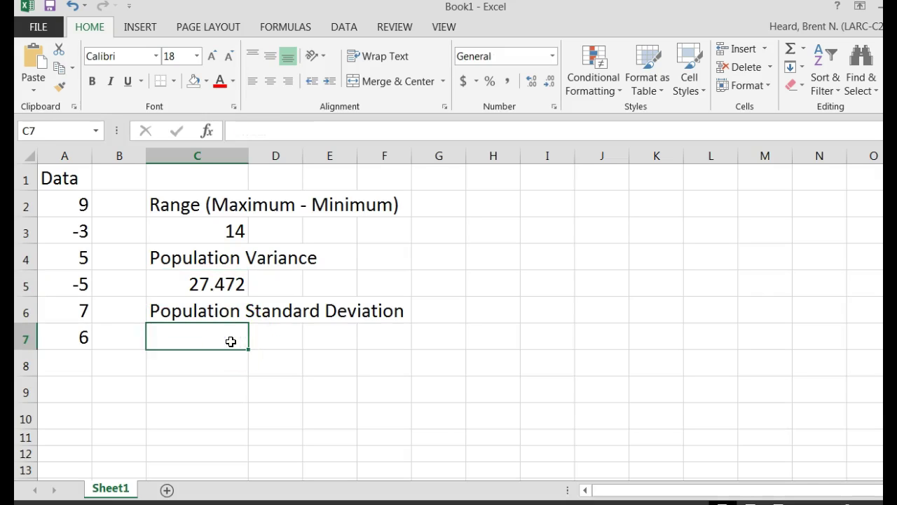
pyautogui.write('=stdev')
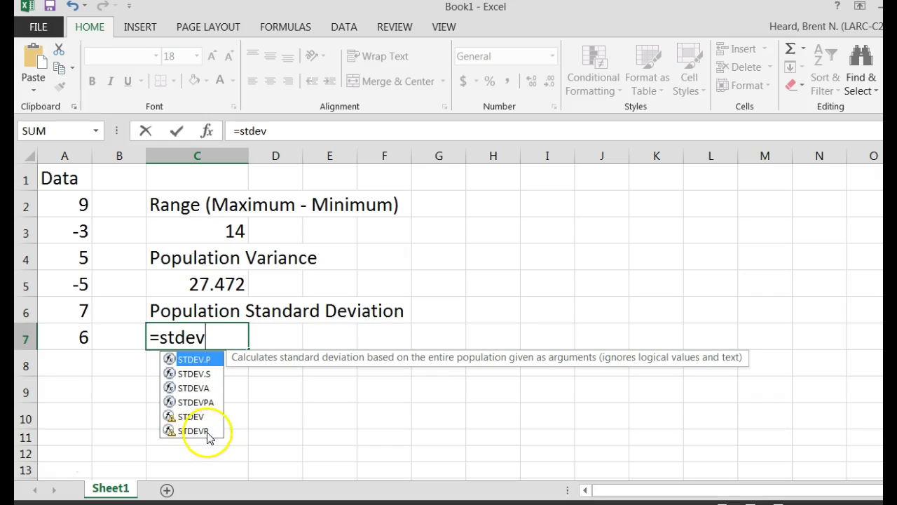
pyautogui.doubleClick(203, 360)
pyautogui.moveTo(80, 203); pyautogui.dragTo(77, 336)
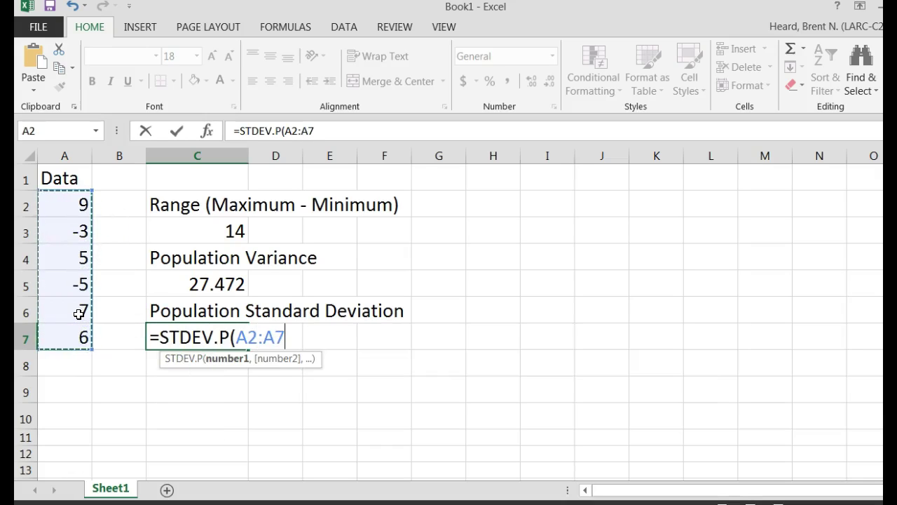
pyautogui.write(')')
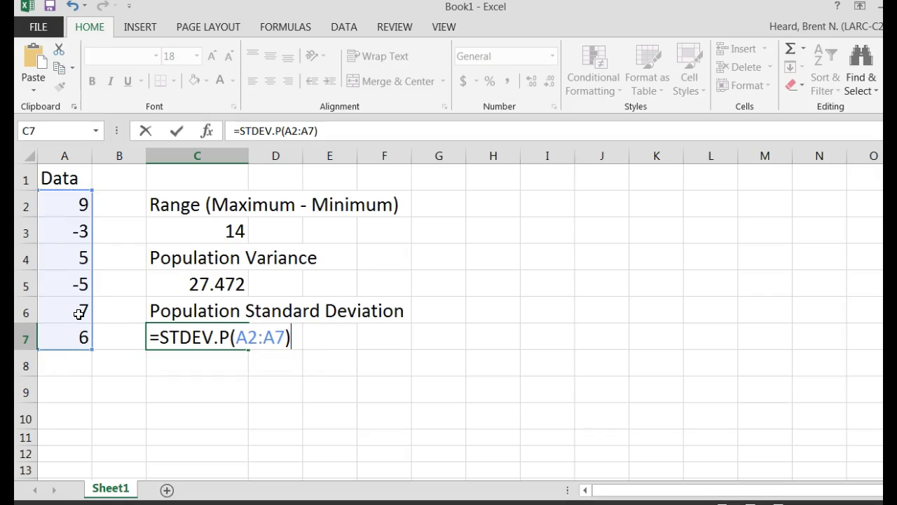
pyautogui.press('Return')
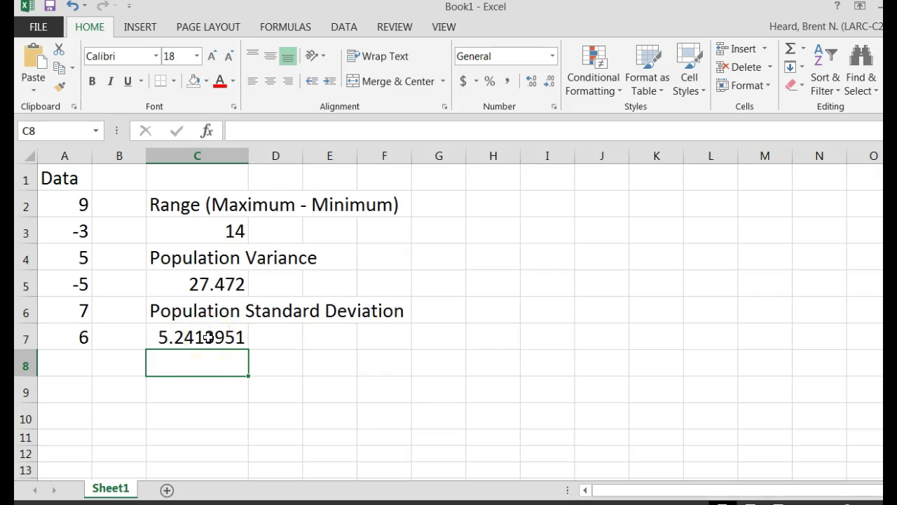
# Format C7 as Number with 3 decimal places, displaying 5.241
pyautogui.rightClick(208, 337)
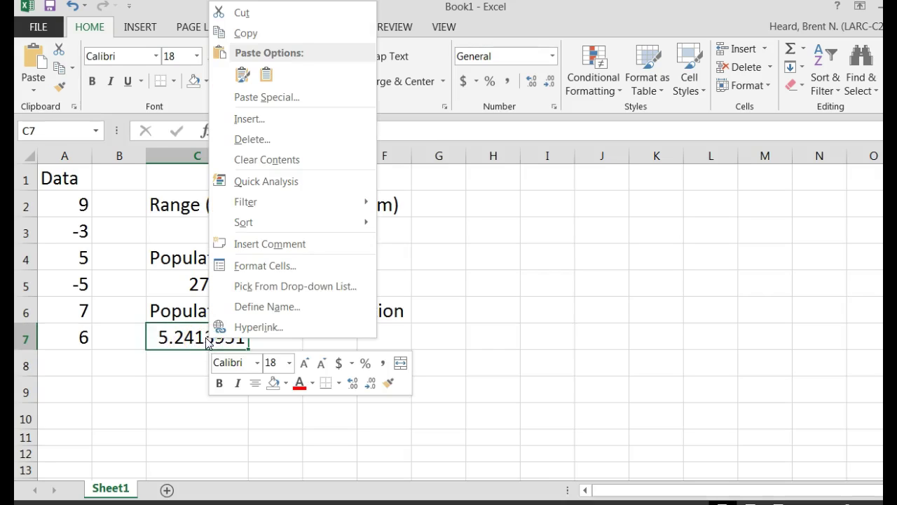
pyautogui.click(251, 265)
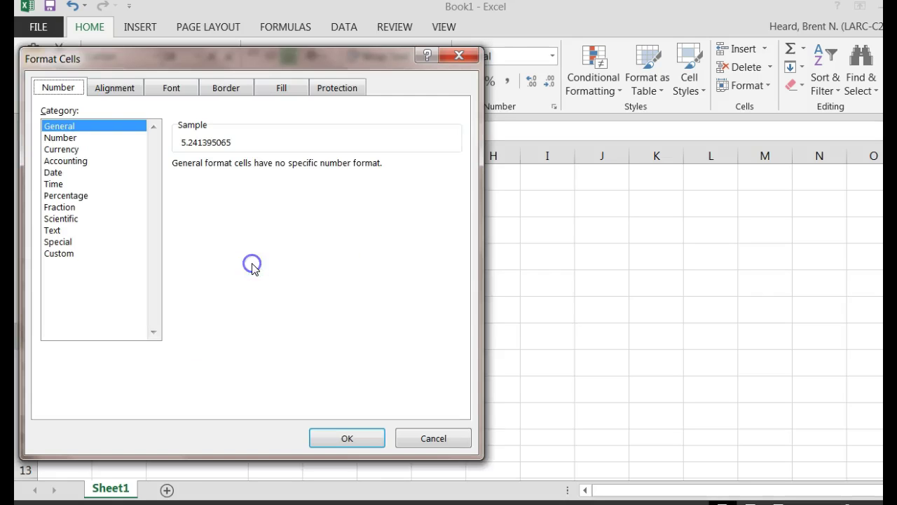
pyautogui.click(61, 137)
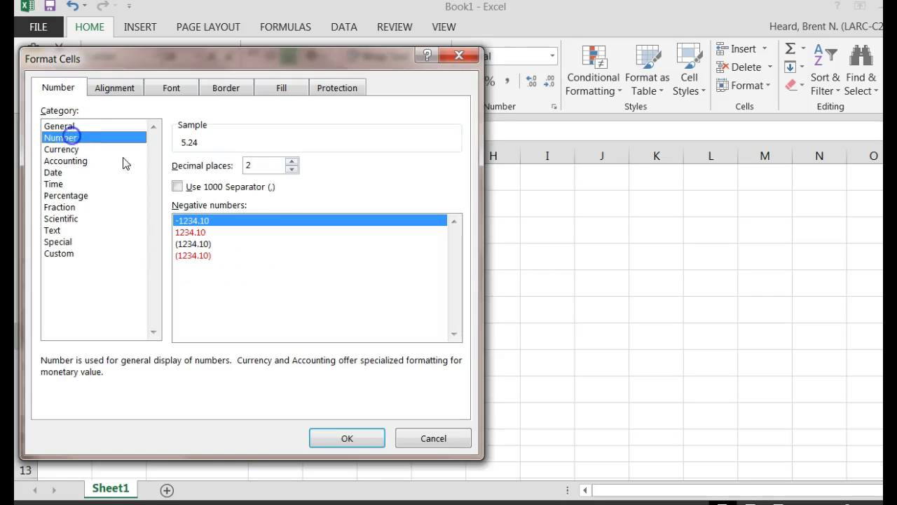
pyautogui.click(291, 162)
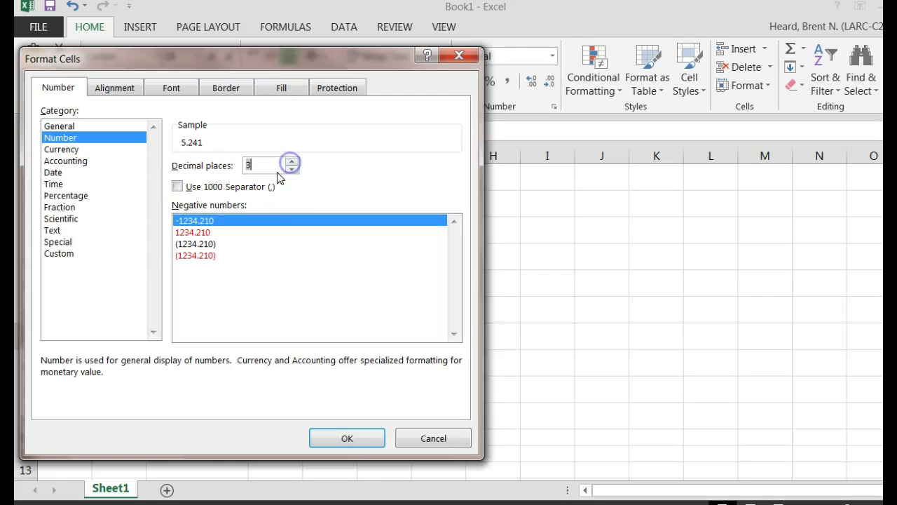
pyautogui.click(347, 438)
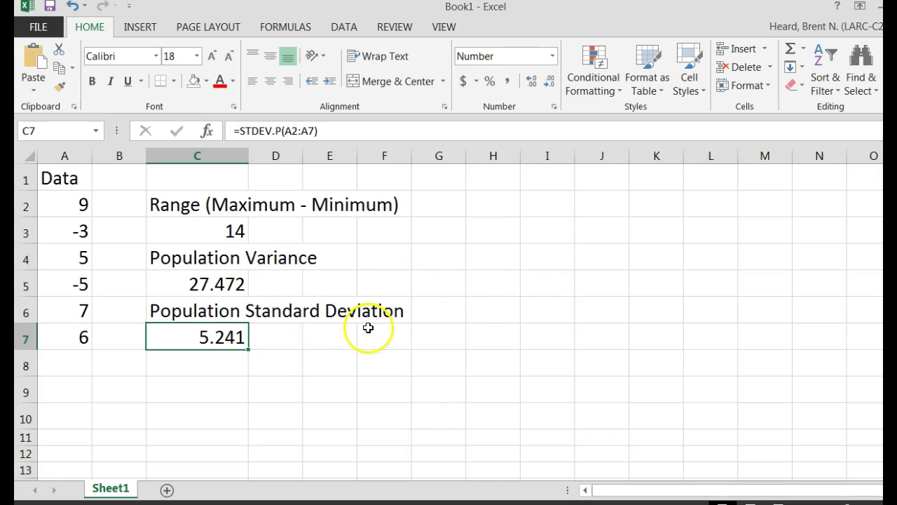
# Enter =C7^2 in H5, returning 27.4722222222222 to match the variance
pyautogui.click(494, 287)
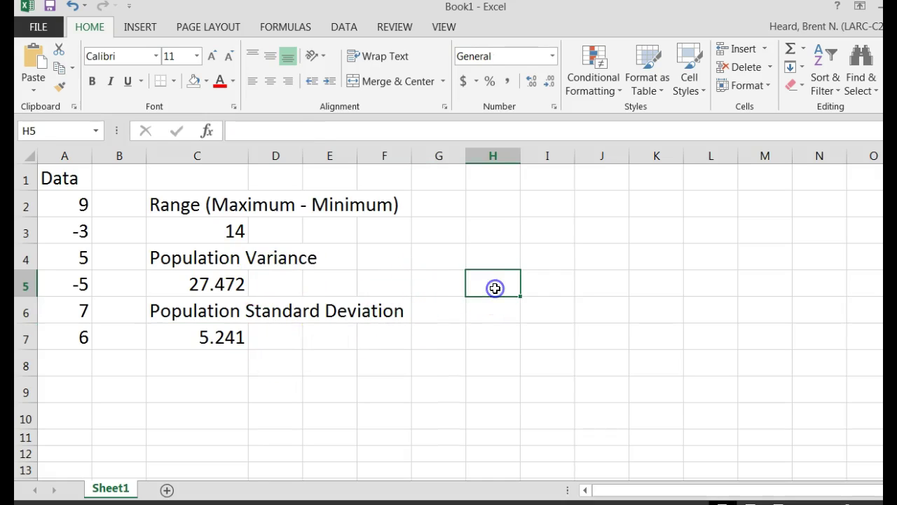
pyautogui.write('=')
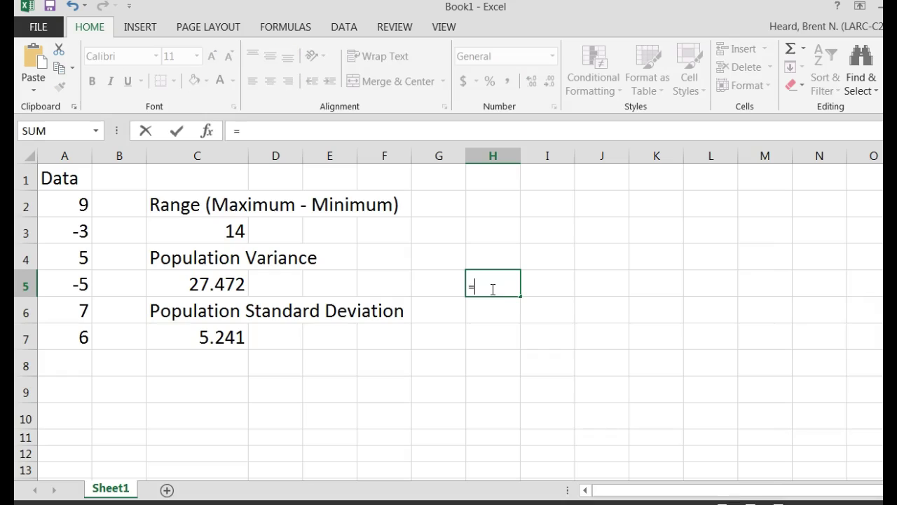
pyautogui.click(233, 336)
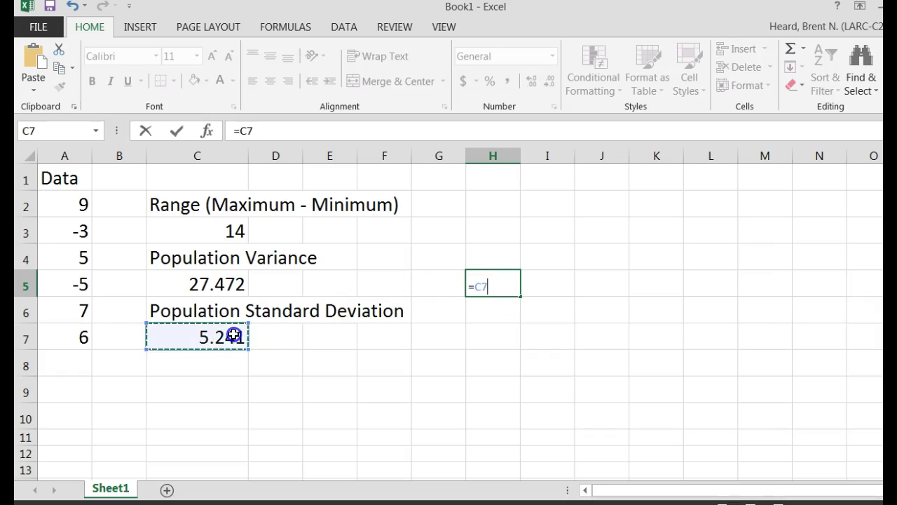
pyautogui.write('^')
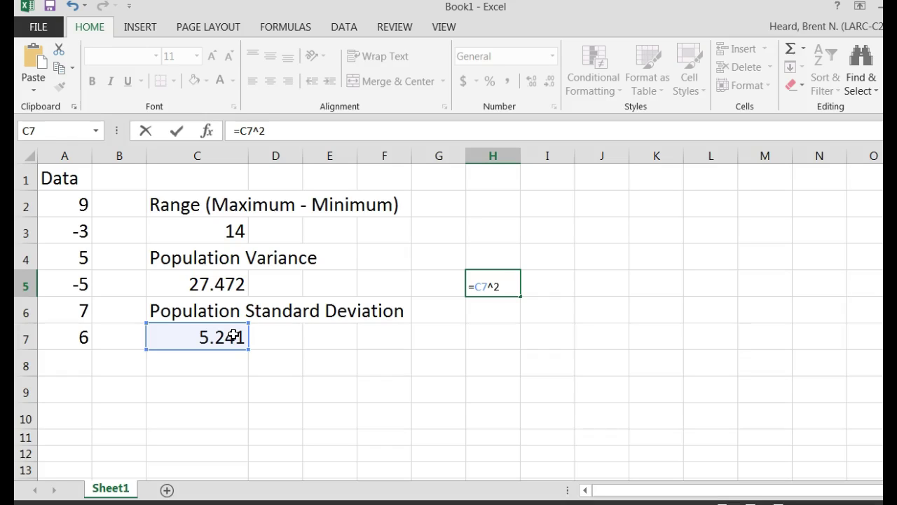
pyautogui.write('2')
pyautogui.press('Return')
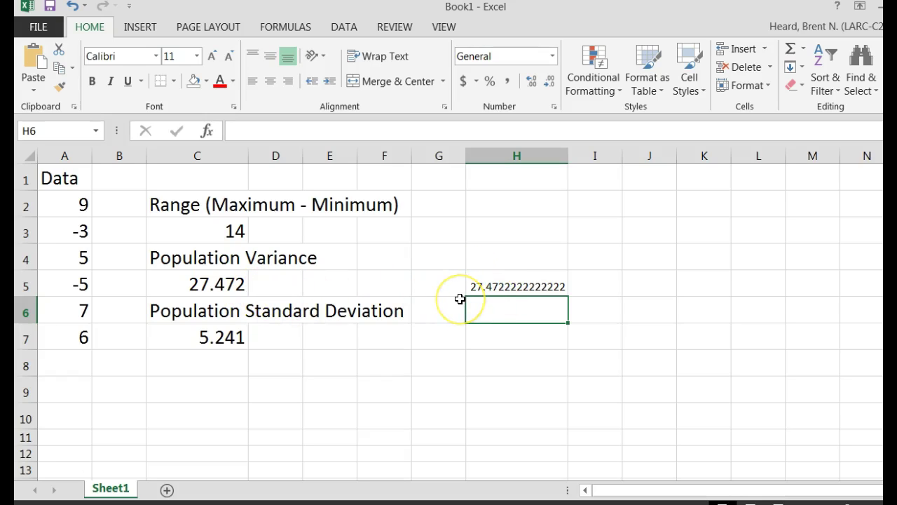
pyautogui.click(492, 288)
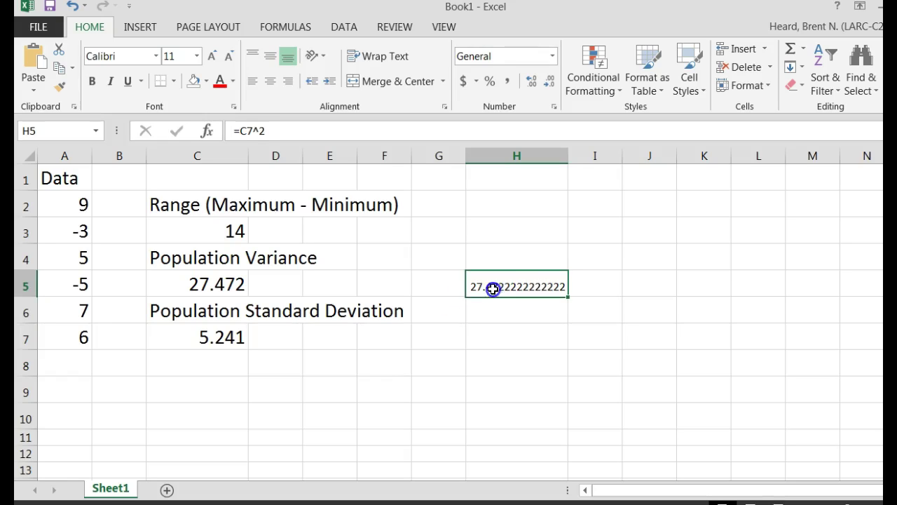